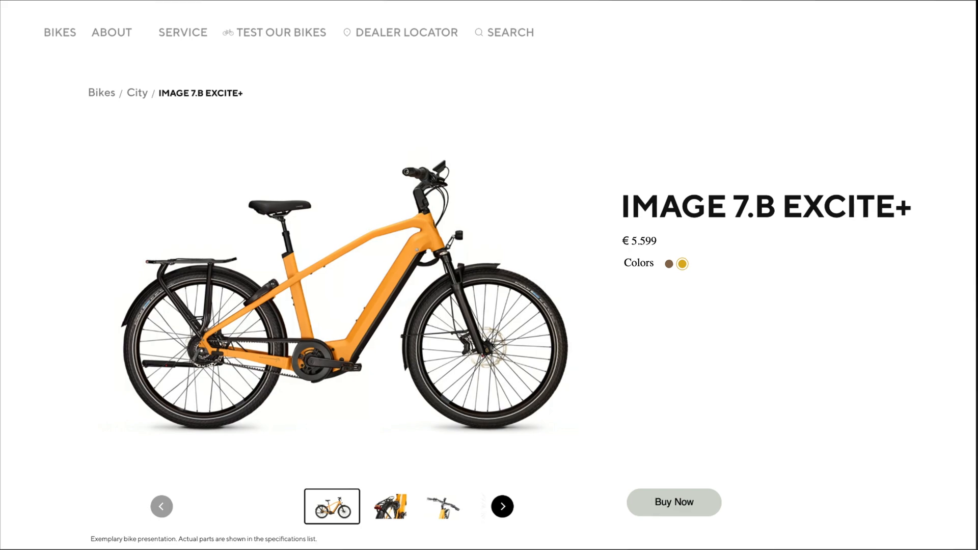
scroll(470, 332, "down", 2)
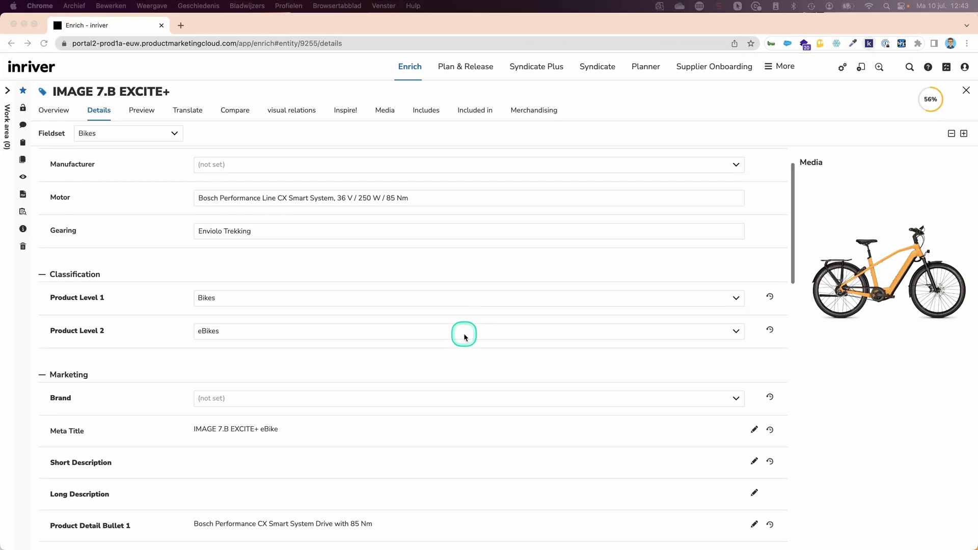
scroll(470, 332, "down", 2)
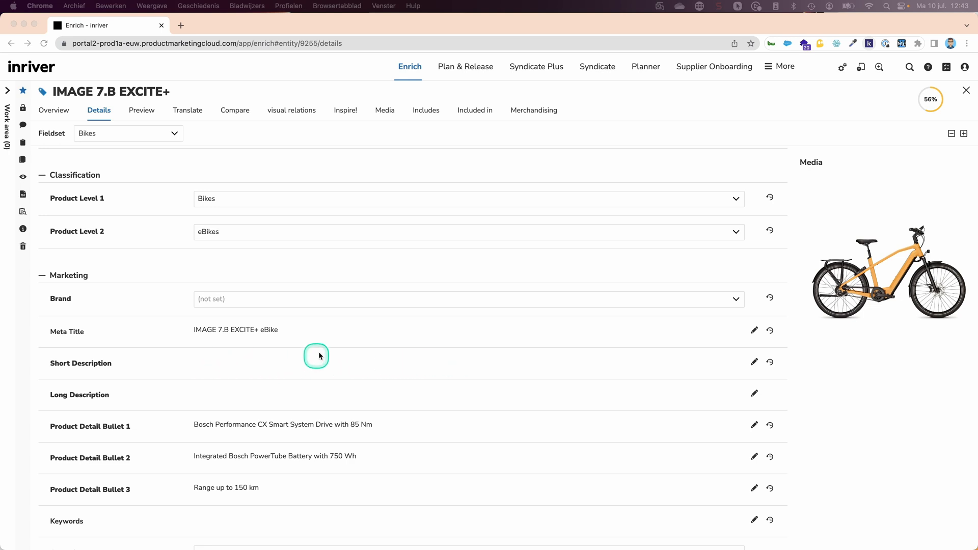
- Switch the IMAGE 7.B EXCITE+ record to the Inspire! AI text-generation workspace
left_click(345, 112)
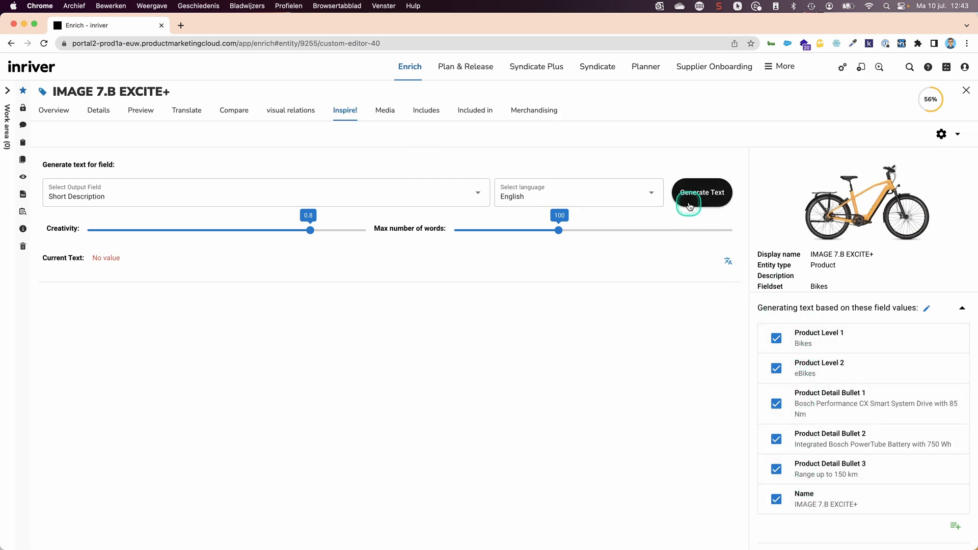
- Generate English Short Description suggestions and save the second one to the field
left_click(702, 192)
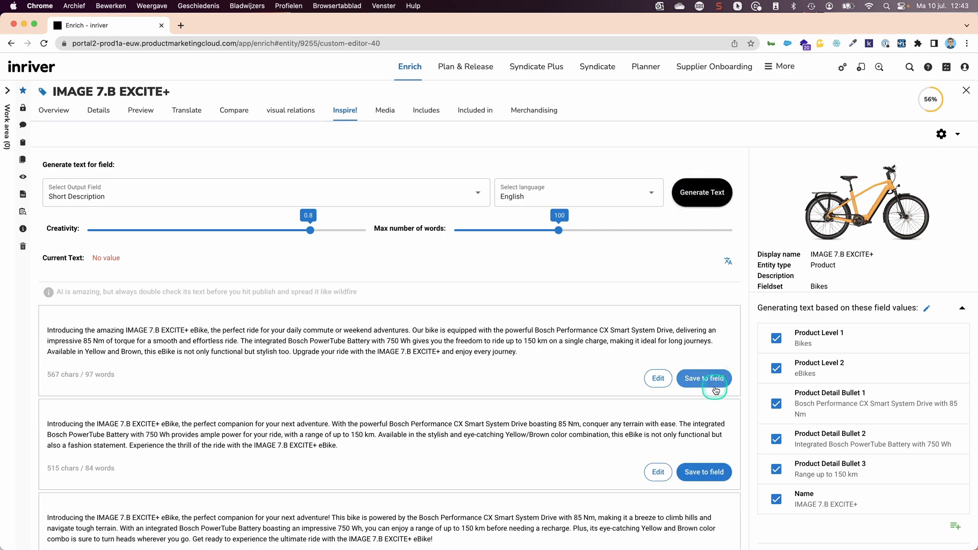
left_click(697, 477)
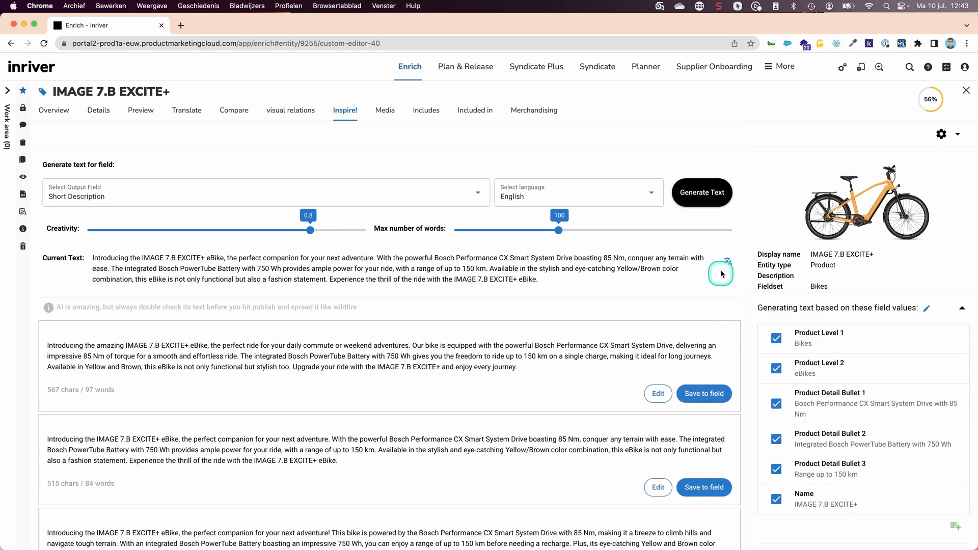
- Translate the saved Short Description into Dutch and save the Dutch text to the field
left_click(728, 261)
left_click(710, 302)
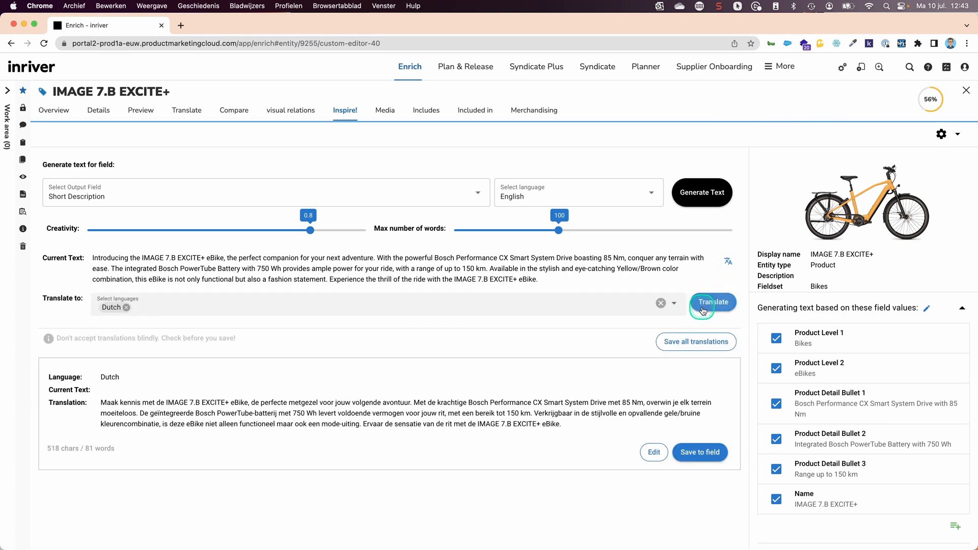
left_click(699, 452)
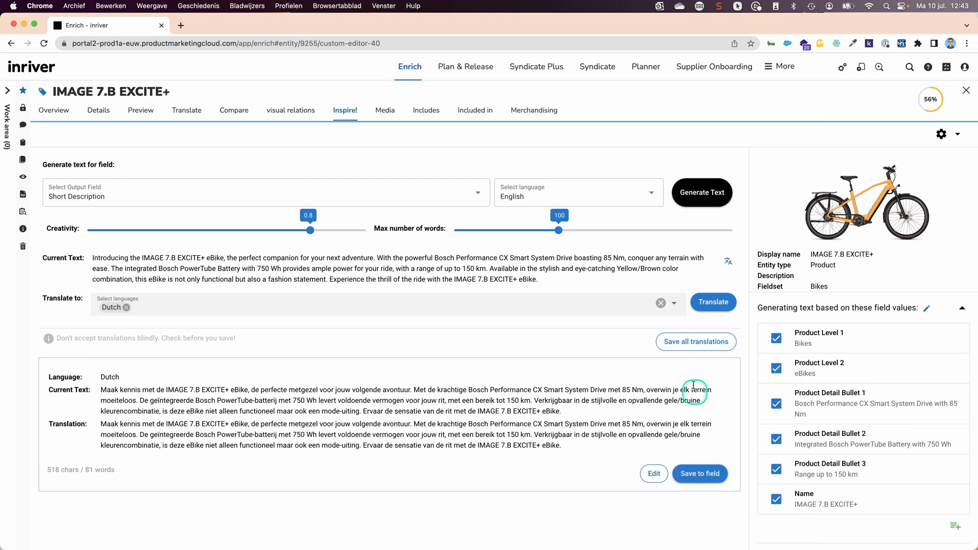
left_click(387, 196)
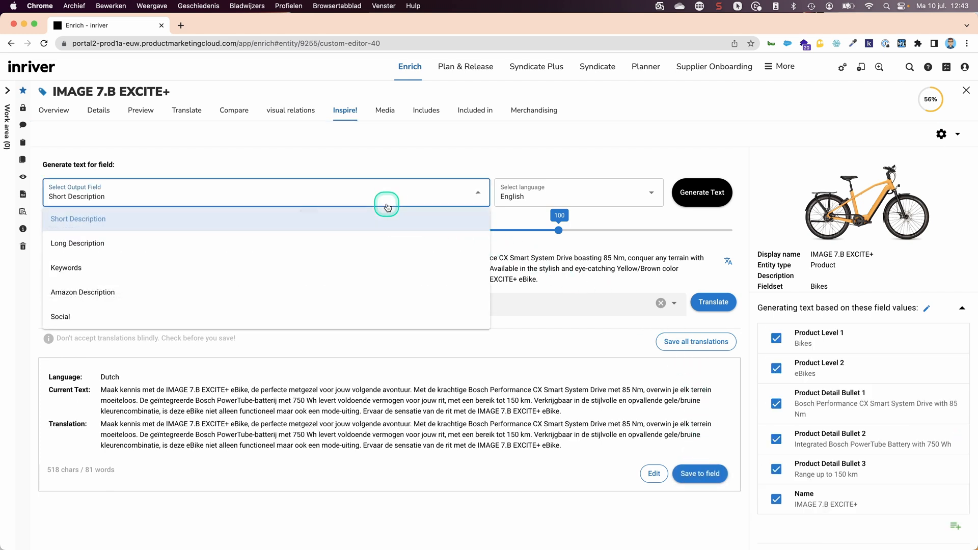
- Generate English Amazon Description suggestions targeted at Students
left_click(350, 290)
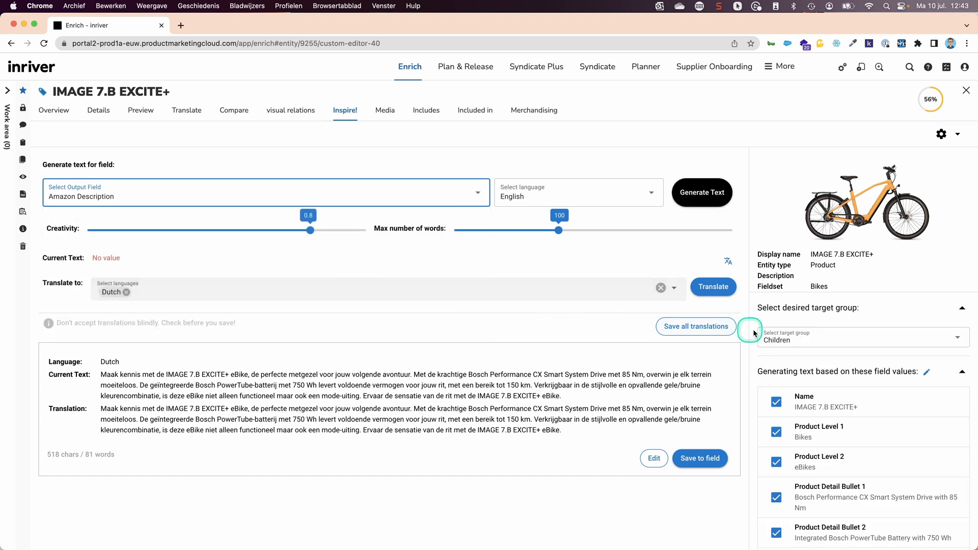
left_click(802, 340)
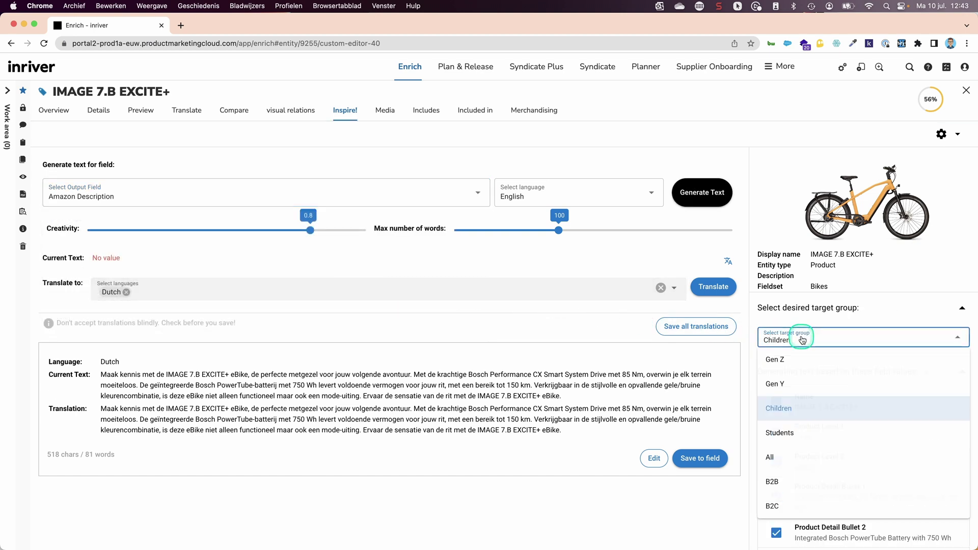
left_click(780, 433)
left_click(702, 193)
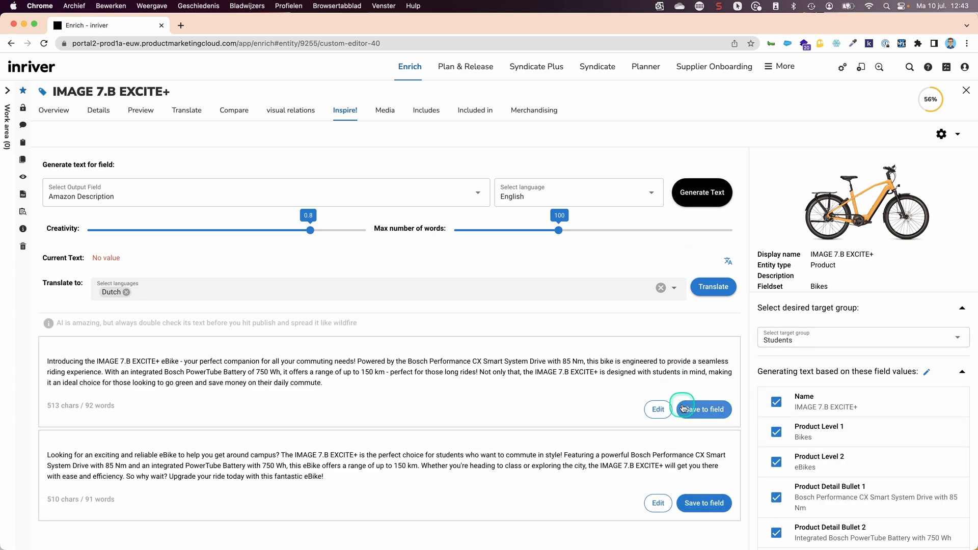